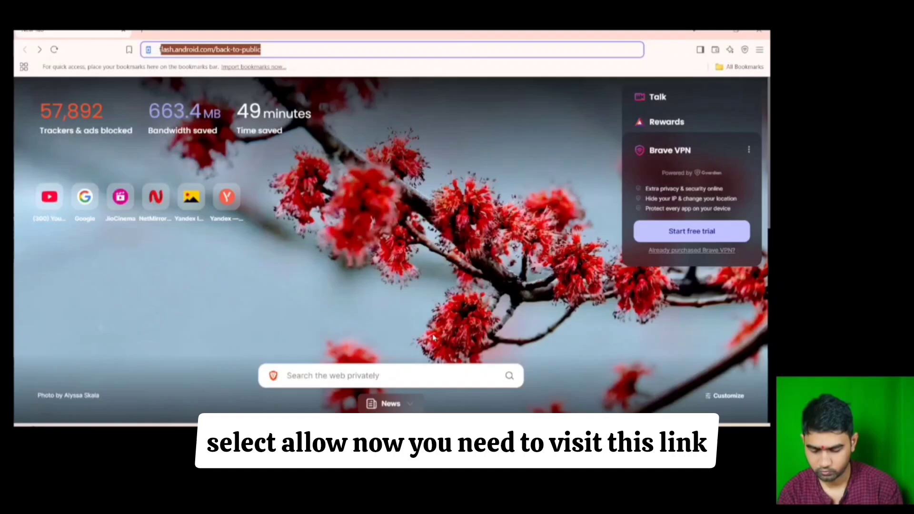
# Load flash.android.com, allow ADB key access, and force-inspect the listed Pixel 4a
pyautogui.click(343, 49)
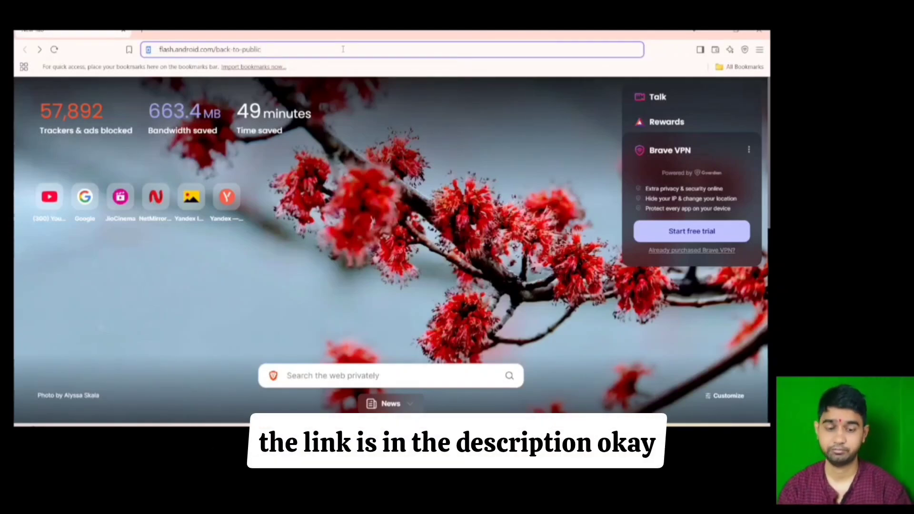
pyautogui.press('Return')
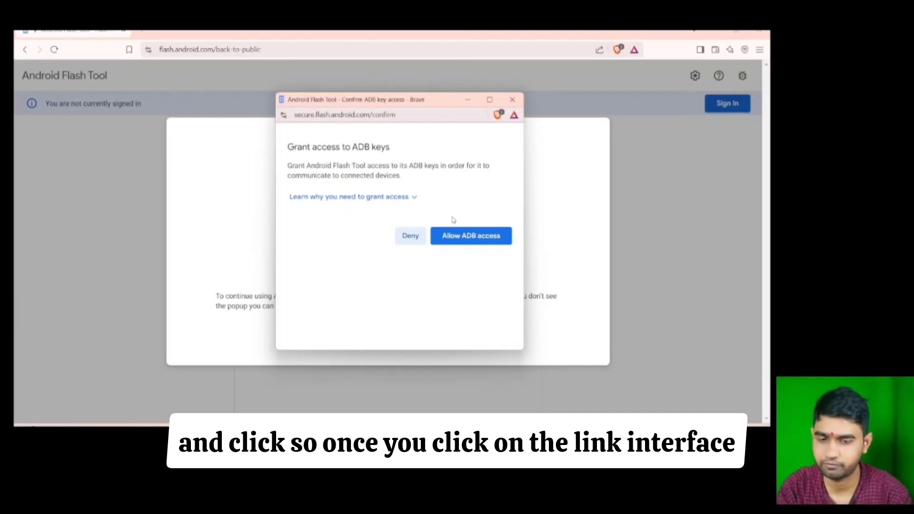
pyautogui.click(471, 236)
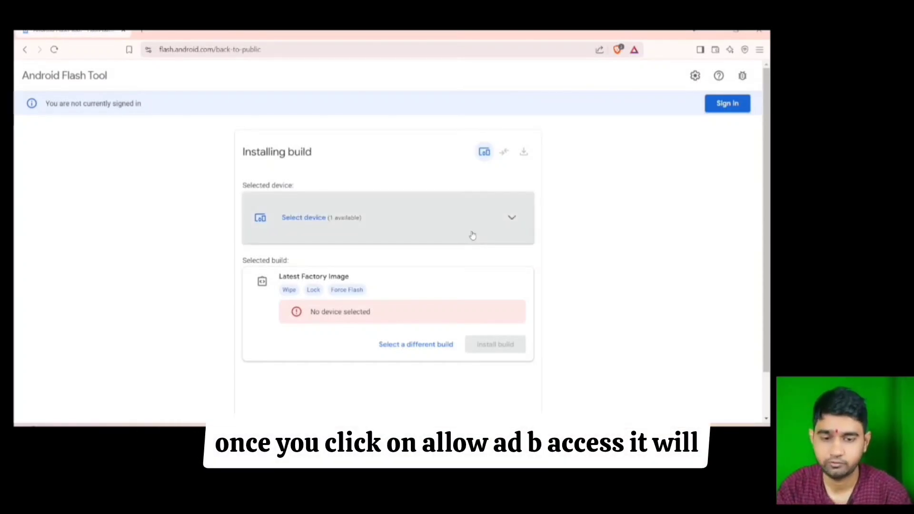
pyautogui.click(470, 229)
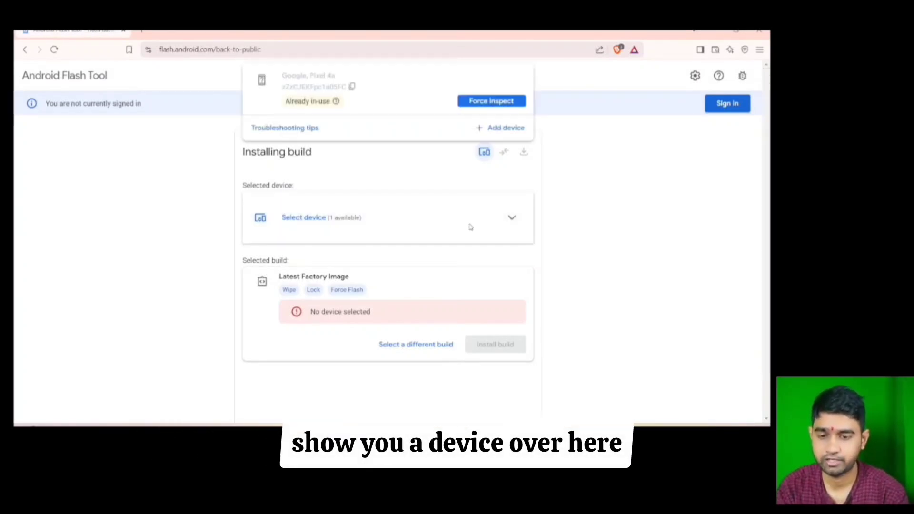
pyautogui.click(488, 102)
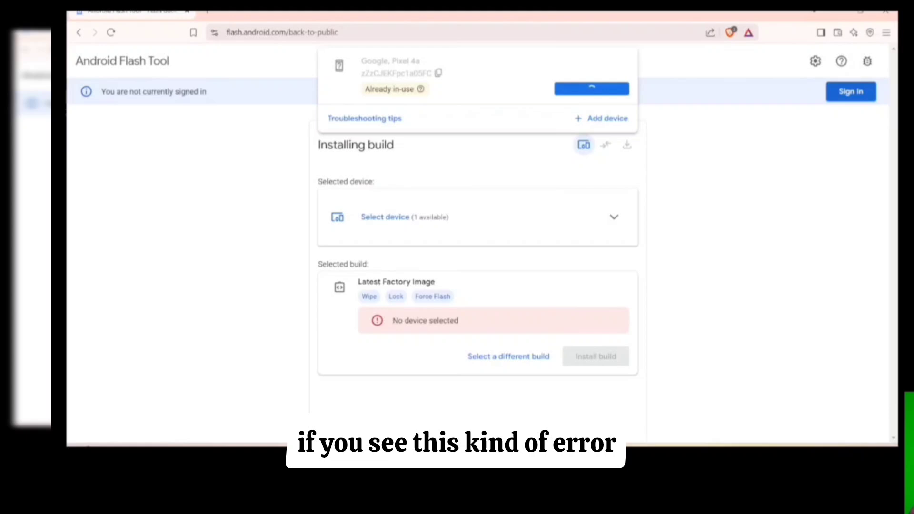
# Stop the ADB server by running 'adb kill-server' in Windows Terminal
pyautogui.press('super')
pyautogui.write('te')
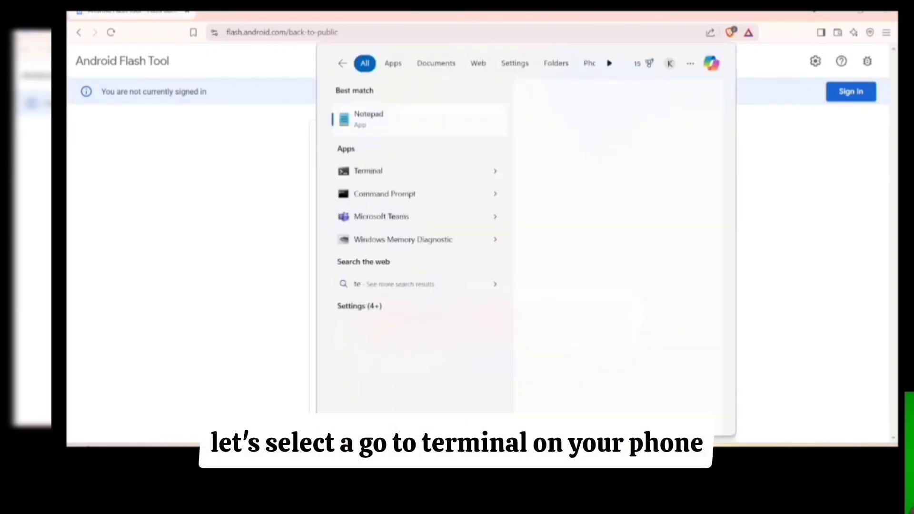
pyautogui.write('r')
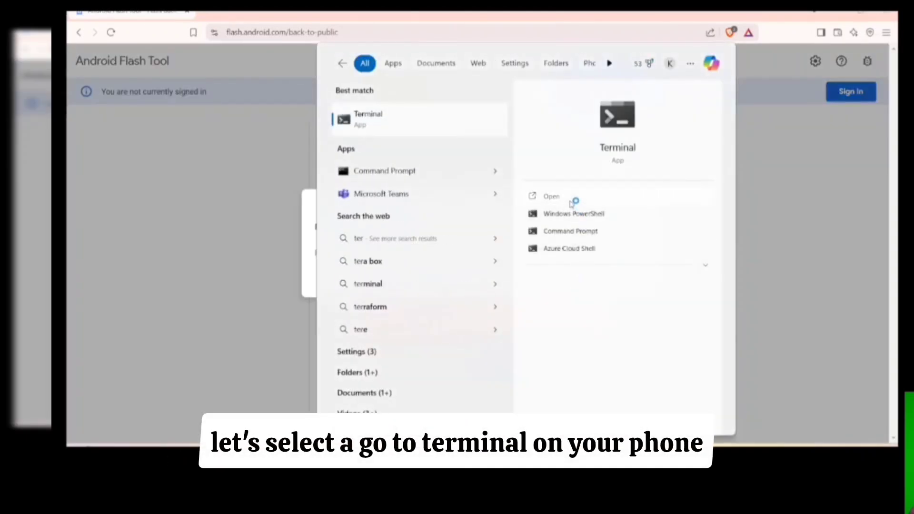
pyautogui.click(573, 201)
pyautogui.write('adb ki')
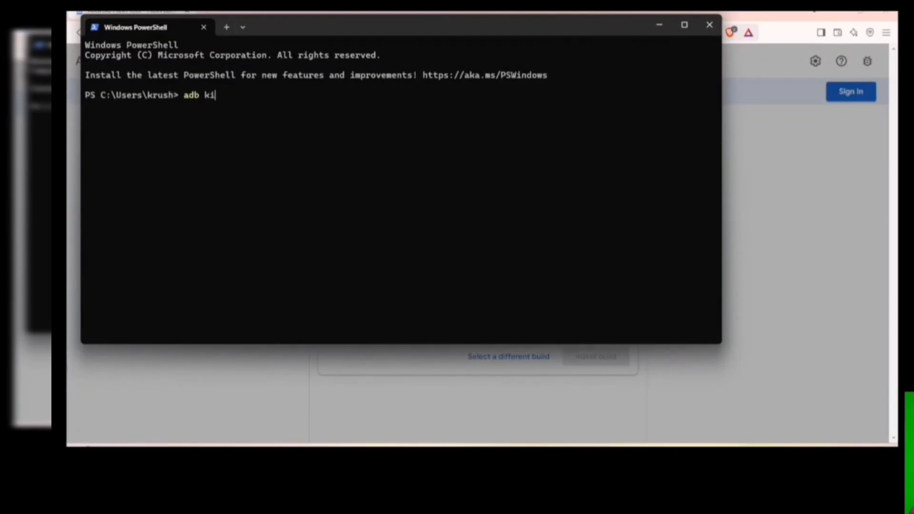
pyautogui.write('ll-se')
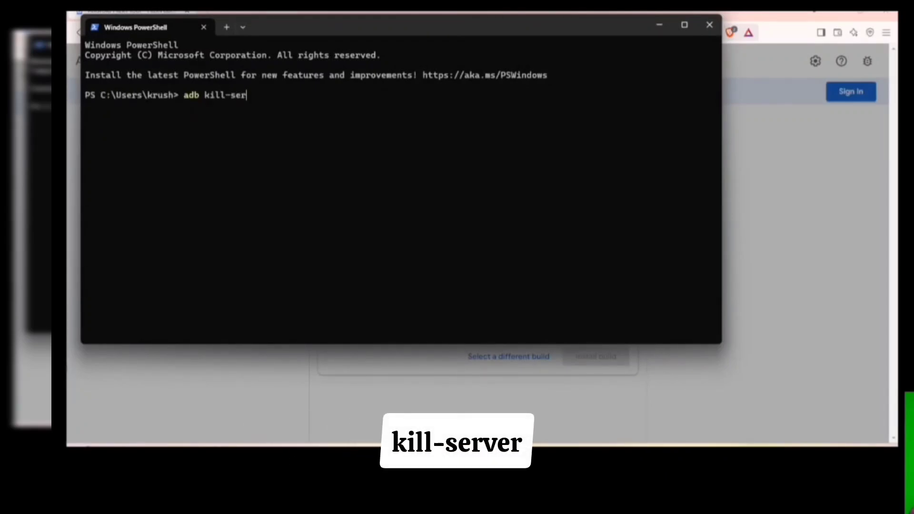
pyautogui.write('r')
pyautogui.press('Return')
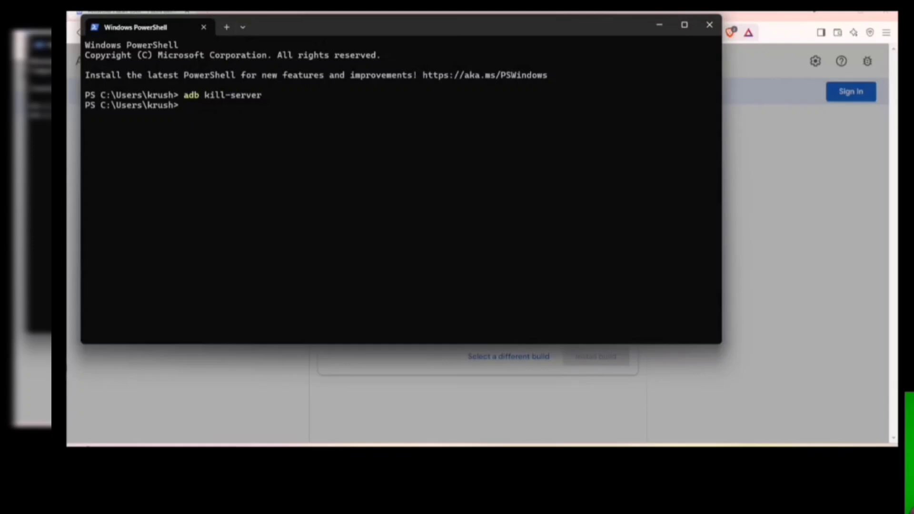
# Dismiss the Failed to inspect error and connect the paired Pixel 4a as a new device
pyautogui.click(829, 176)
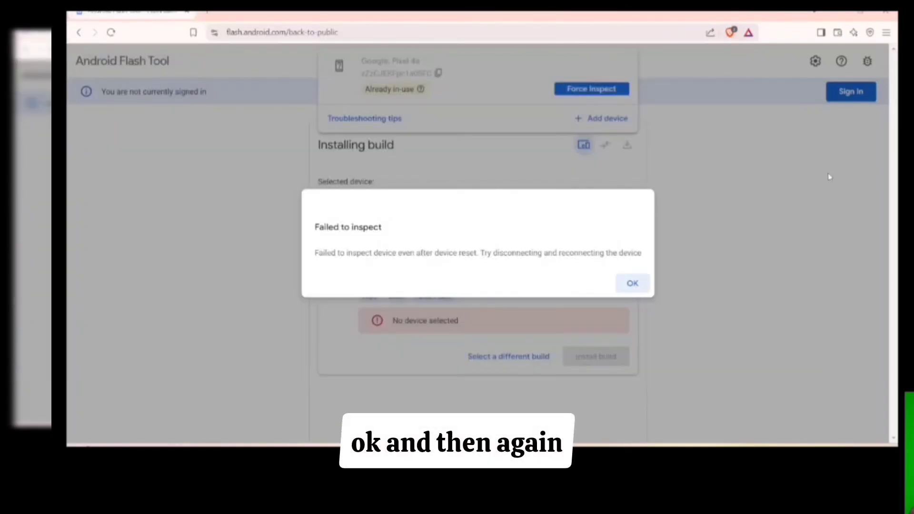
pyautogui.click(636, 284)
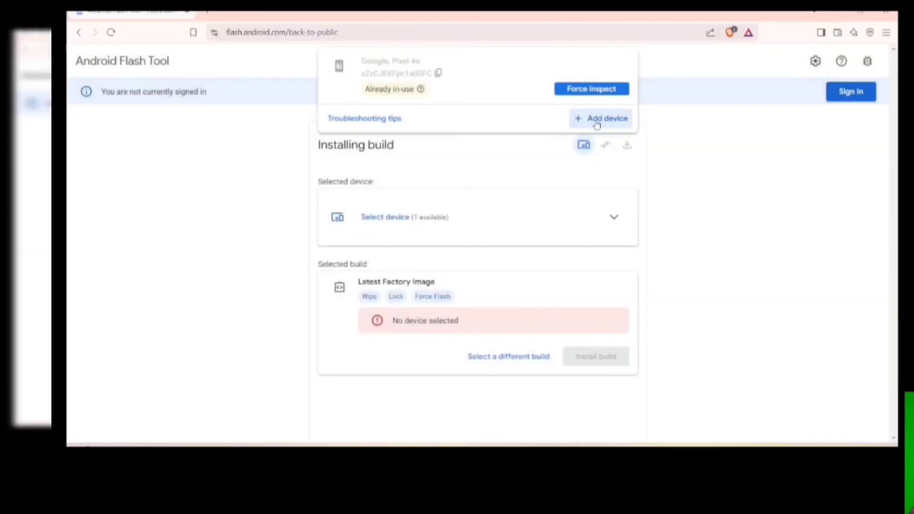
pyautogui.click(597, 124)
pyautogui.click(281, 80)
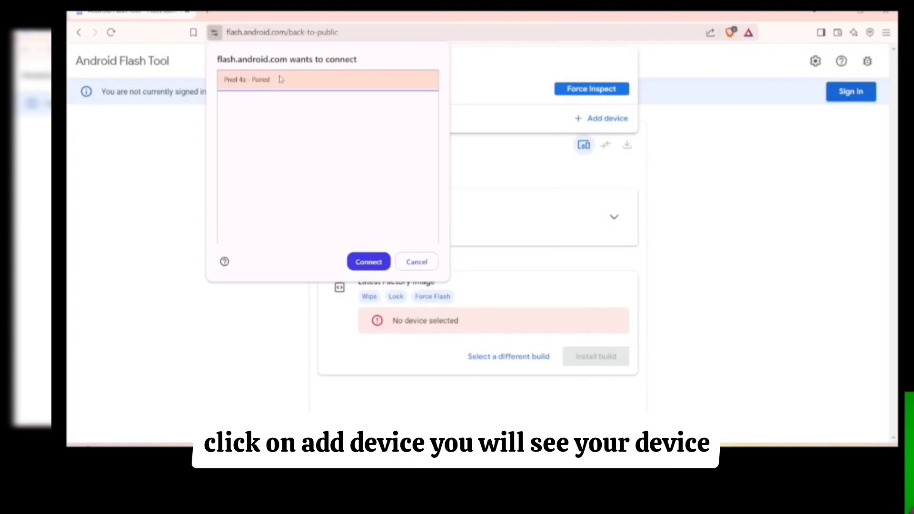
pyautogui.click(367, 262)
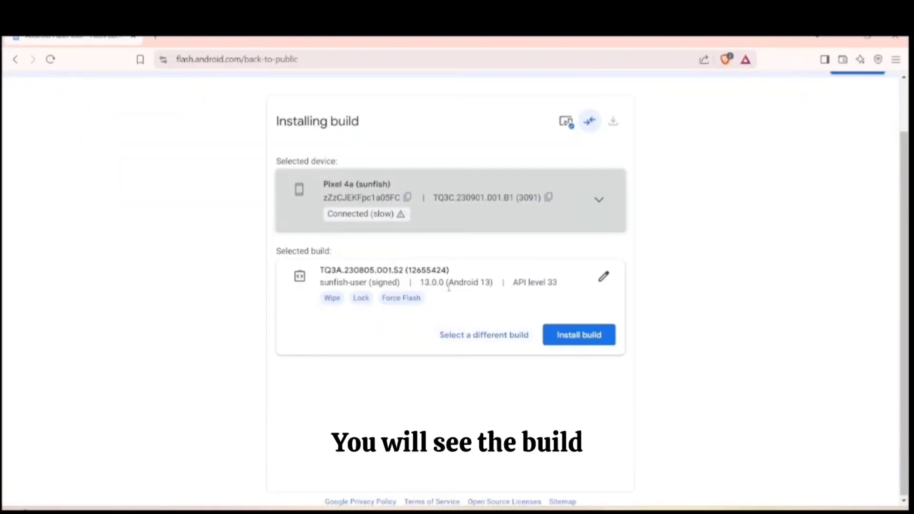
# Install the TQ3A.230805.001.S2 build, confirming the data-wipe warning and accepting the license
pyautogui.click(580, 335)
pyautogui.scroll(-2, 472, 255)
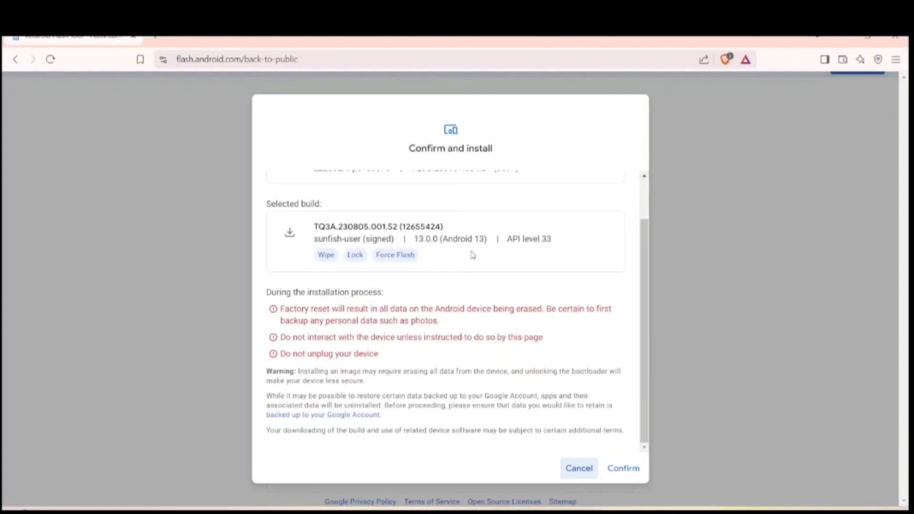
pyautogui.click(622, 470)
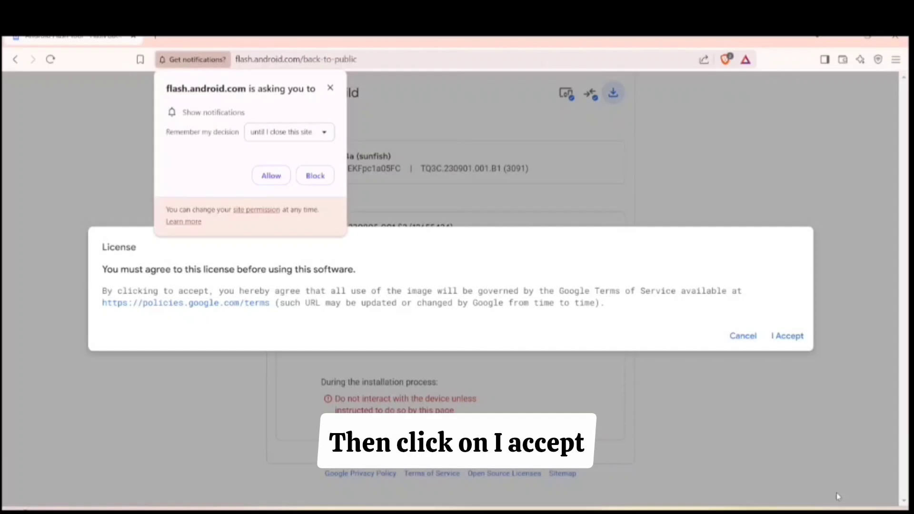
pyautogui.click(783, 340)
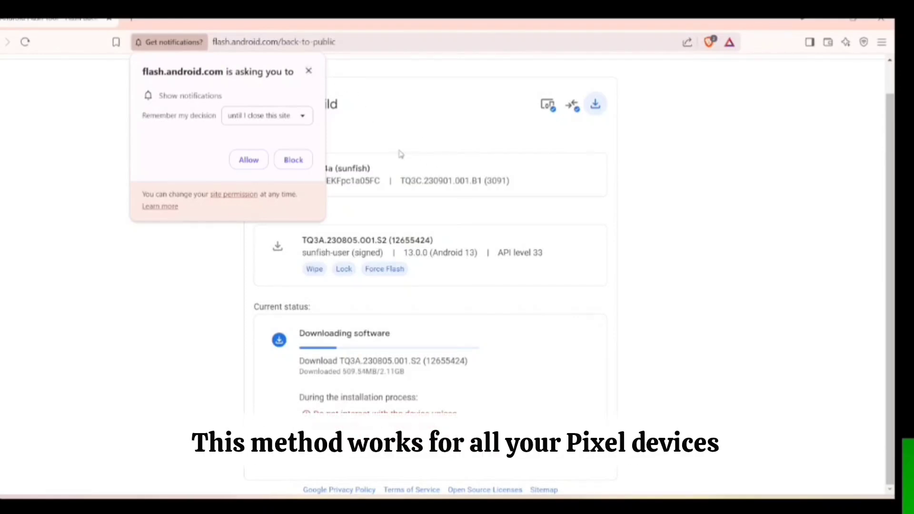
# Allow site notifications and wait for flashing to finish until the lock request appears
pyautogui.click(258, 163)
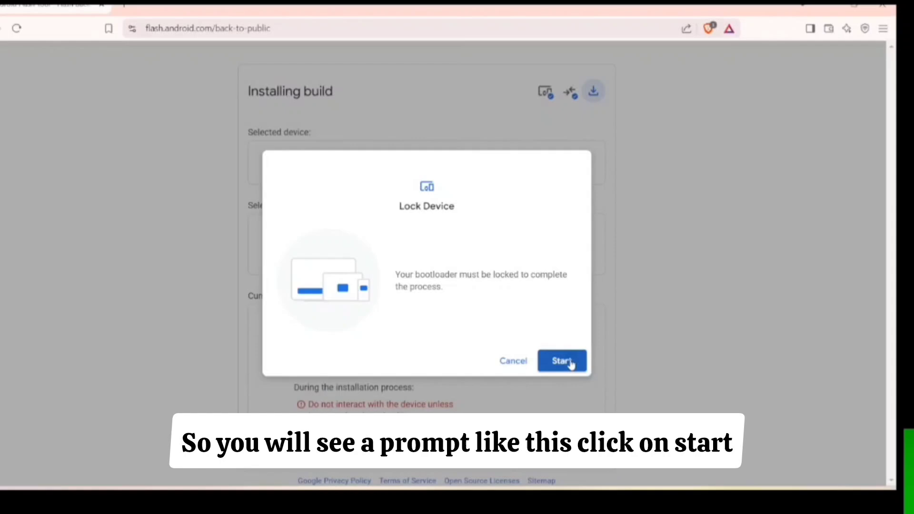
# Start the bootloader lock, then mark it done once locking is confirmed on the phone
pyautogui.click(571, 364)
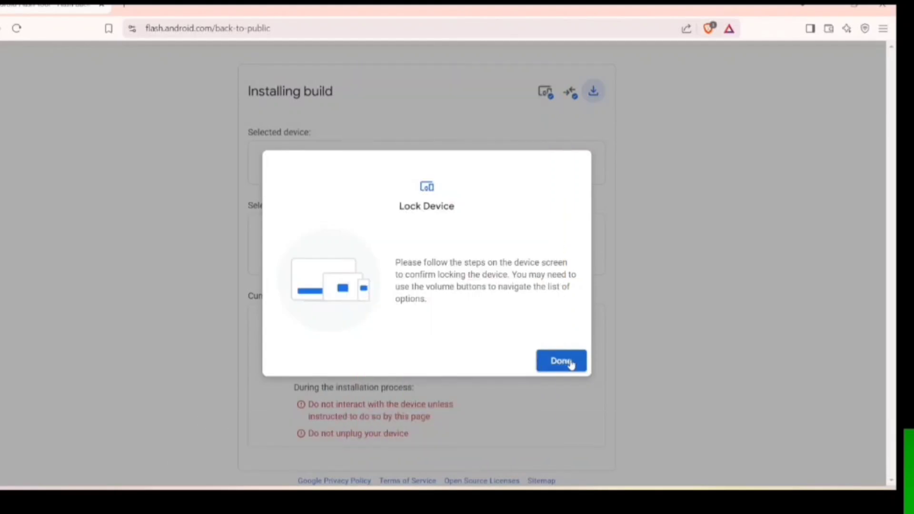
pyautogui.click(567, 362)
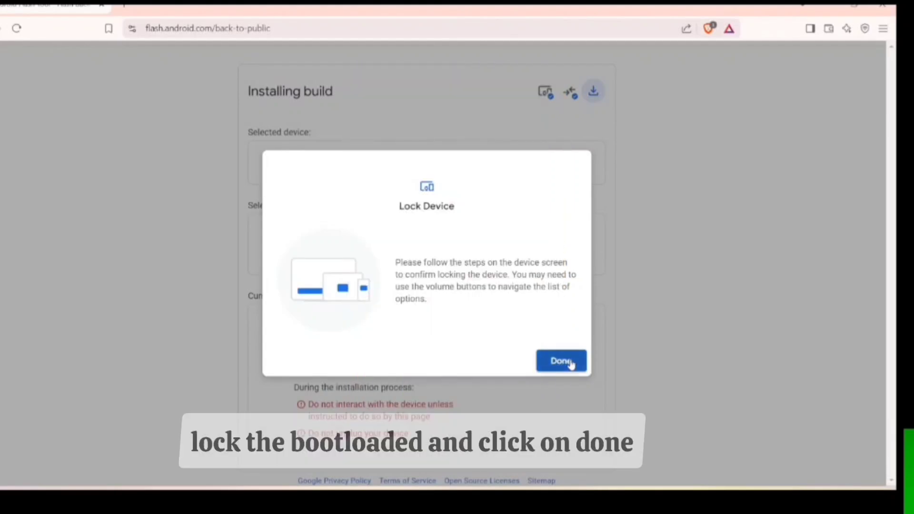